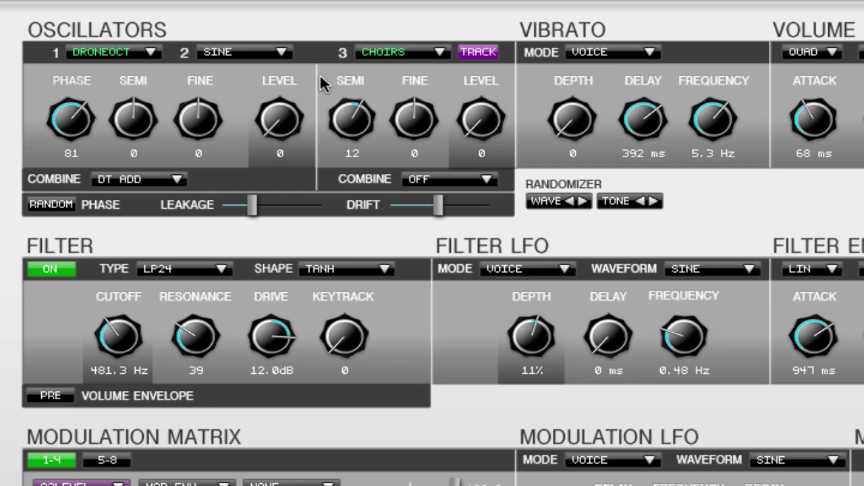
Step: Switch oscillator 1's combine mode to OFF, then change it to ADD
{"action": "left_click", "coordinate": [169, 179]}
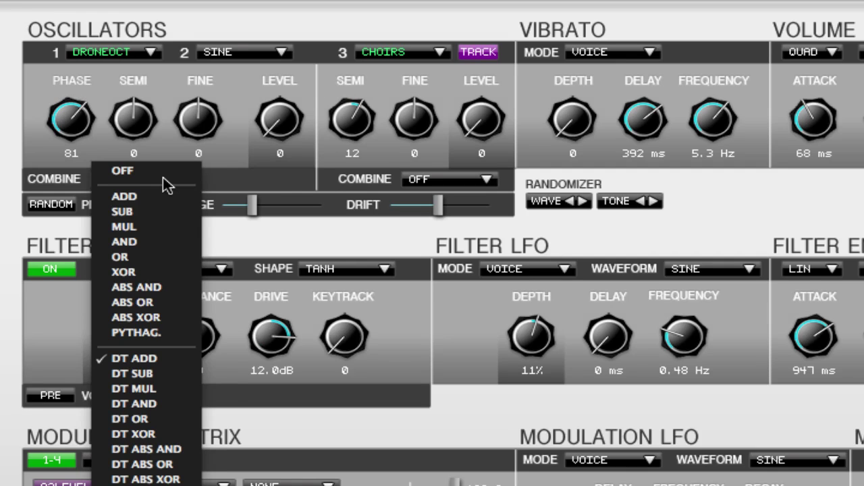
{"action": "left_click", "coordinate": [162, 177]}
{"action": "left_click", "coordinate": [174, 179]}
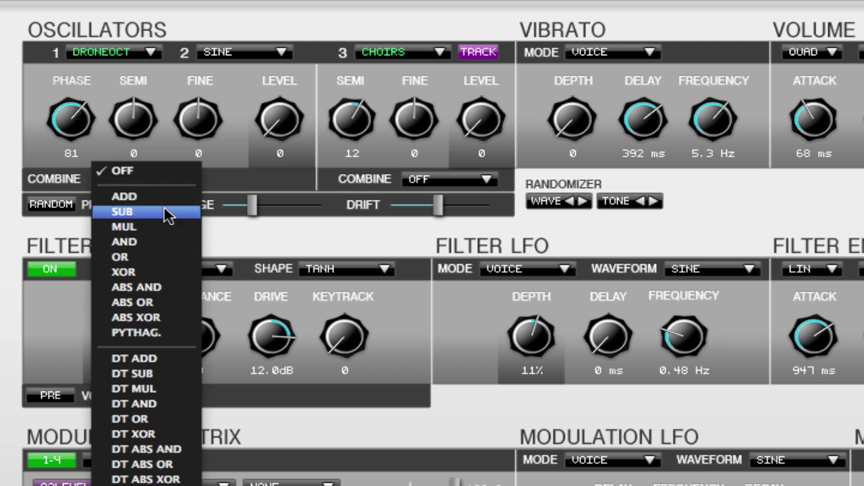
{"action": "left_click", "coordinate": [168, 197]}
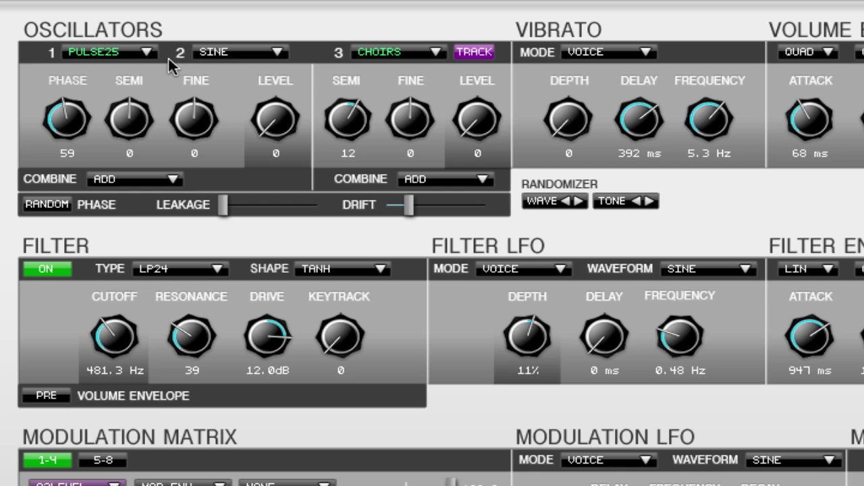
Step: Load a FACTORY waveform into oscillator 1, ending on DRONEOCT
{"action": "left_click", "coordinate": [149, 55]}
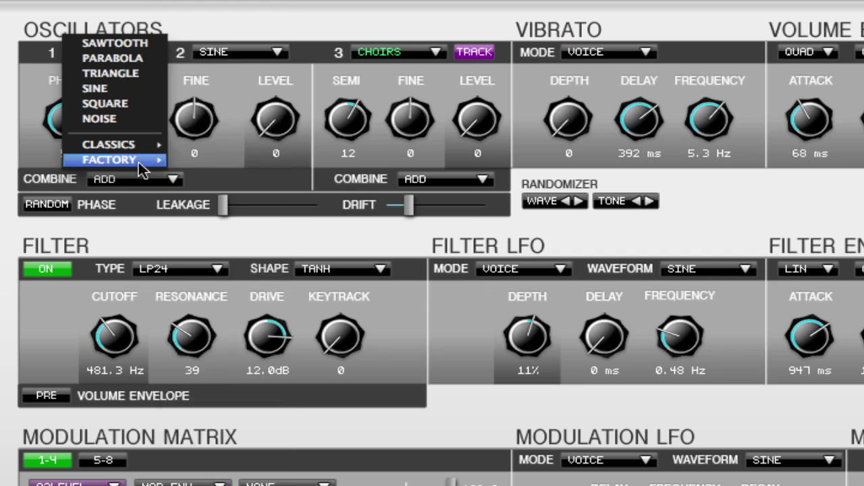
{"action": "mouse_move", "coordinate": [109, 159]}
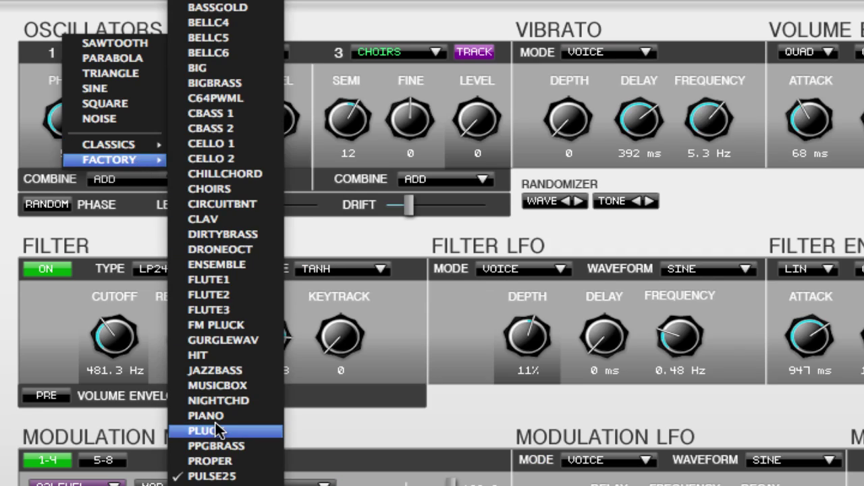
{"action": "left_click", "coordinate": [218, 430]}
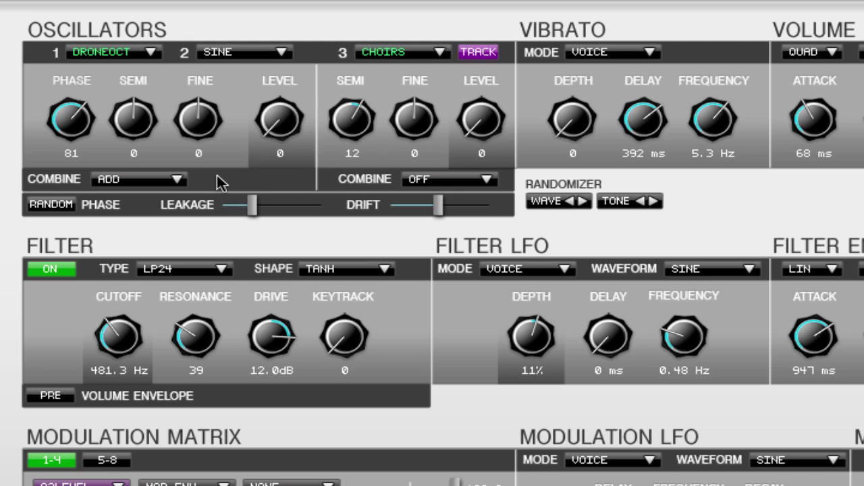
Step: Try AND as oscillator 1's combine mode, revert to ADD, and reopen the combine list
{"action": "left_click", "coordinate": [176, 180]}
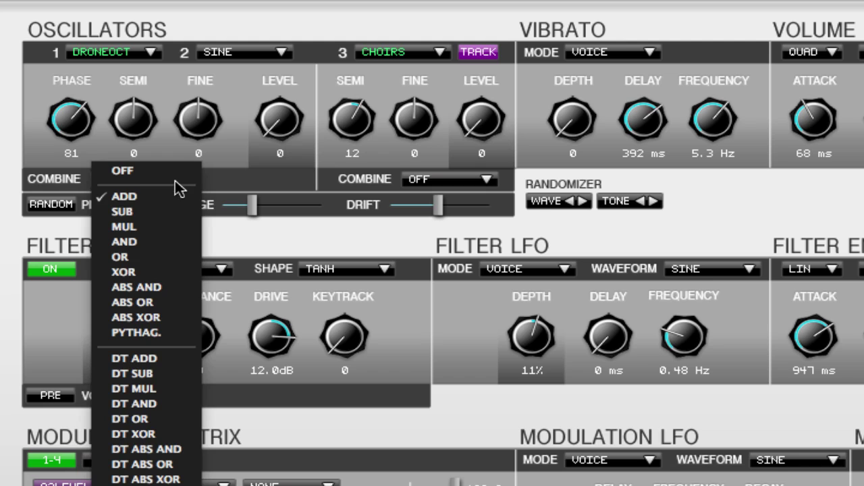
{"action": "left_click", "coordinate": [170, 243]}
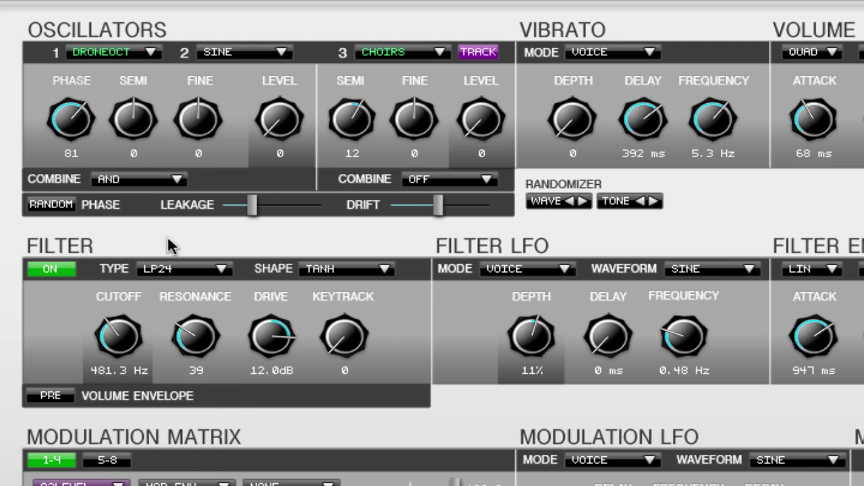
{"action": "left_click", "coordinate": [178, 181]}
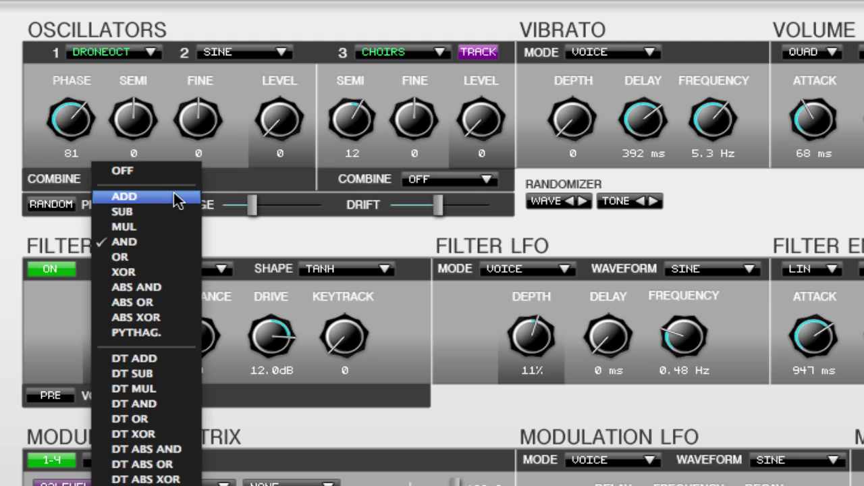
{"action": "left_click", "coordinate": [177, 197]}
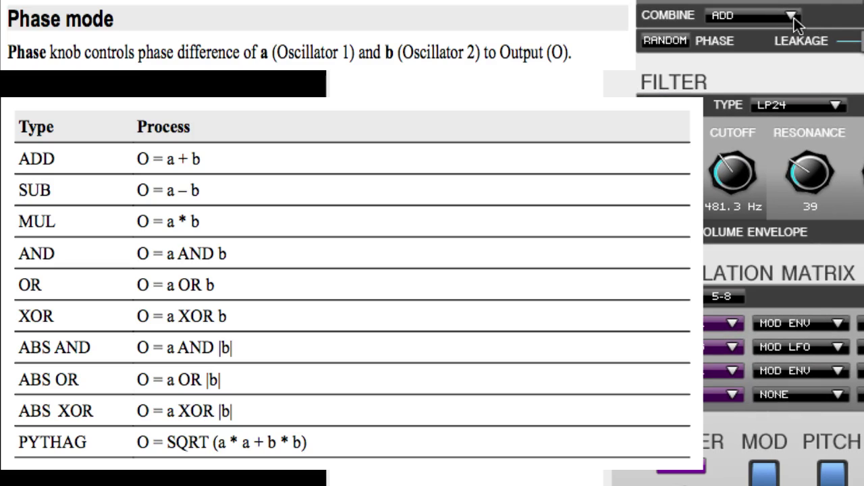
{"action": "left_click", "coordinate": [797, 24]}
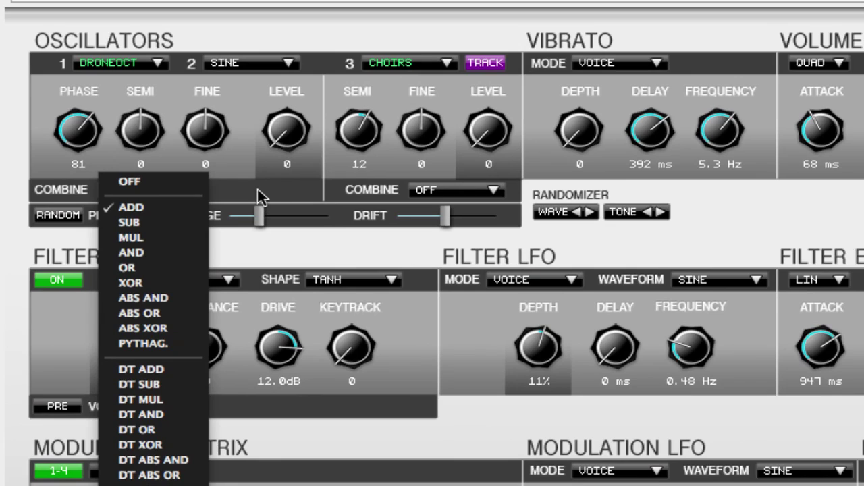
Step: Dismiss the combine-mode list with oscillator 1 still on ADD
{"action": "left_click", "coordinate": [257, 190]}
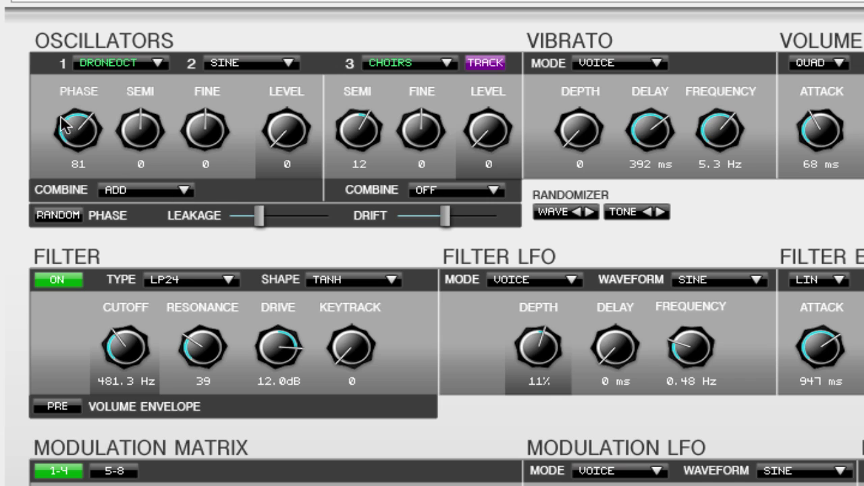
Step: Switch oscillator 1 to DT SUB combining and bring its phase down to 32
{"action": "left_click_drag", "start_coordinate": [73, 124], "coordinate": [104, 202]}
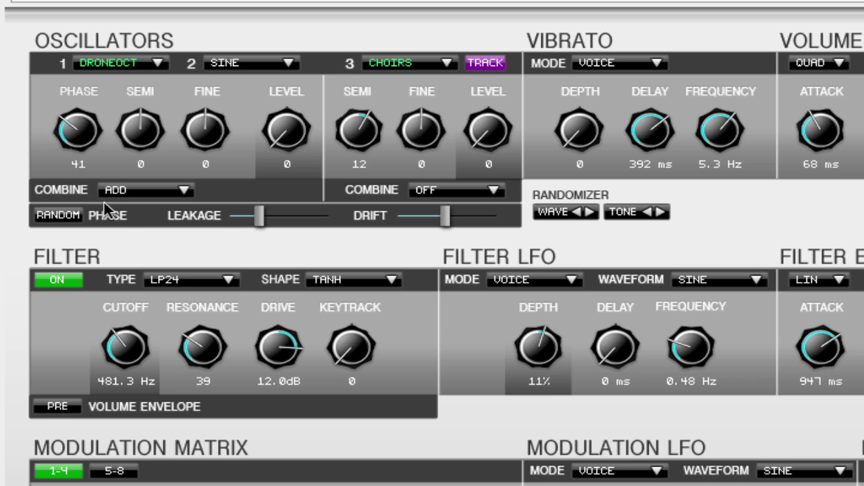
{"action": "mouse_move", "coordinate": [77, 126]}
{"action": "left_mouse_down"}
{"action": "mouse_move", "coordinate": [50, 67]}
{"action": "mouse_move", "coordinate": [71, 177]}
{"action": "left_mouse_up"}
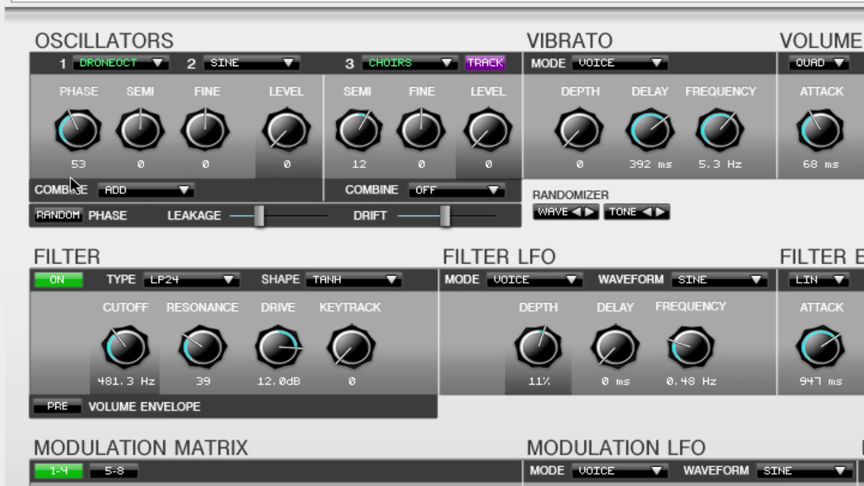
{"action": "left_click", "coordinate": [135, 192]}
{"action": "left_click", "coordinate": [150, 387]}
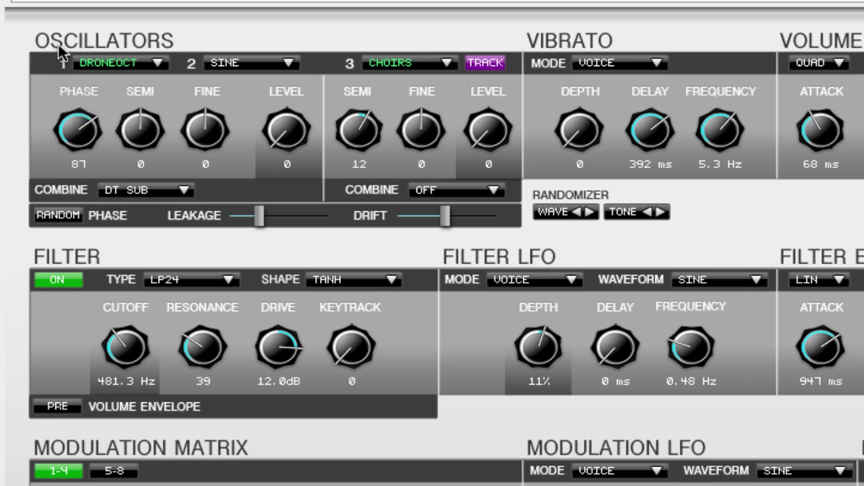
{"action": "left_click_drag", "start_coordinate": [72, 128], "coordinate": [80, 160]}
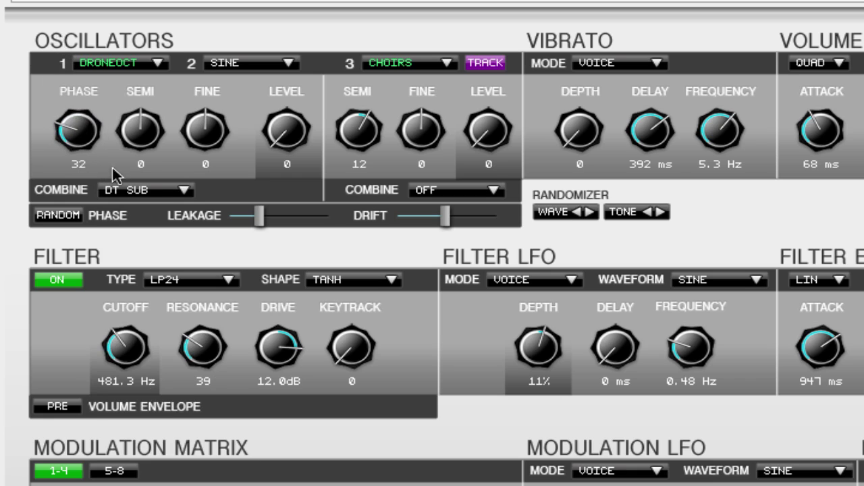
{"action": "left_click", "coordinate": [183, 191]}
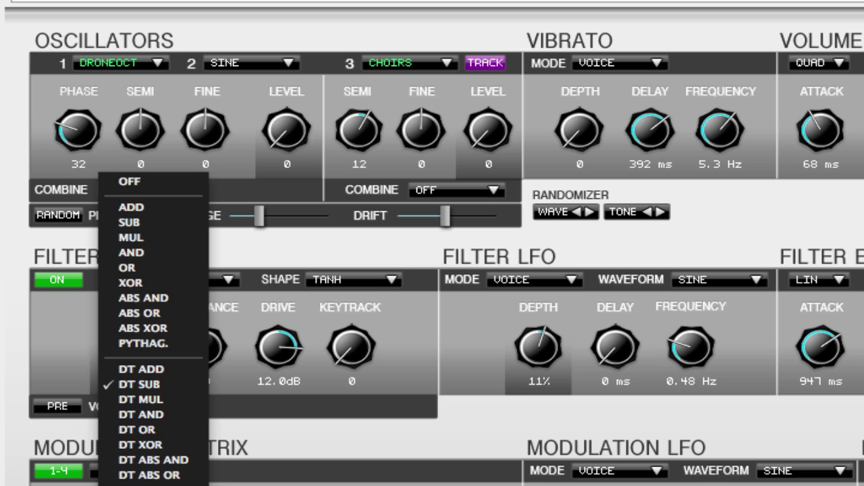
Step: Close the combine-mode list by reselecting DT SUB for oscillator 1
{"action": "left_click", "coordinate": [234, 177]}
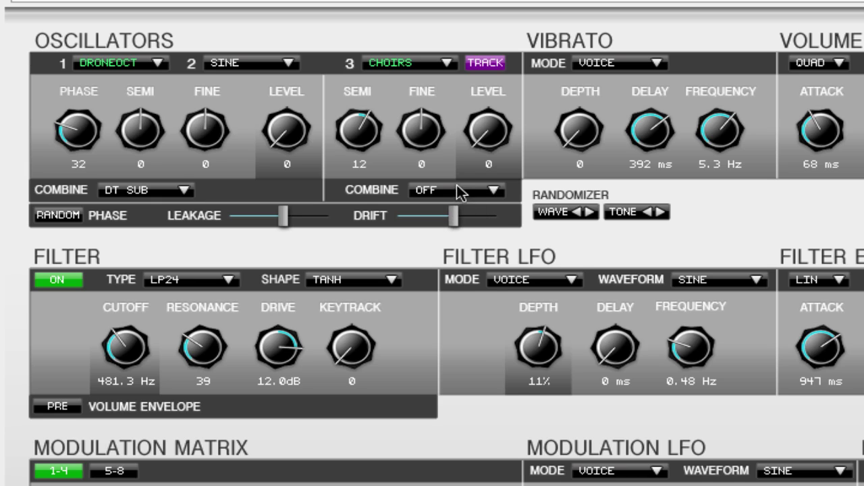
Step: Change oscillator 3's combine mode from OFF to ADD
{"action": "left_click", "coordinate": [457, 189]}
{"action": "left_click", "coordinate": [461, 208]}
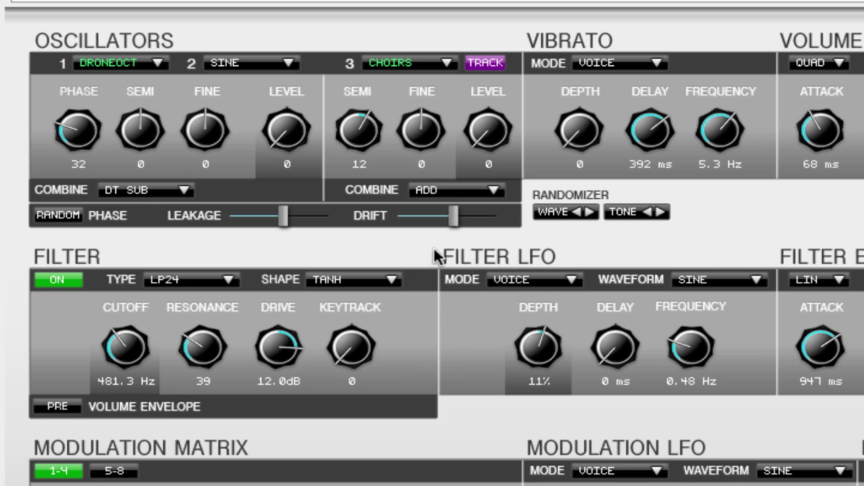